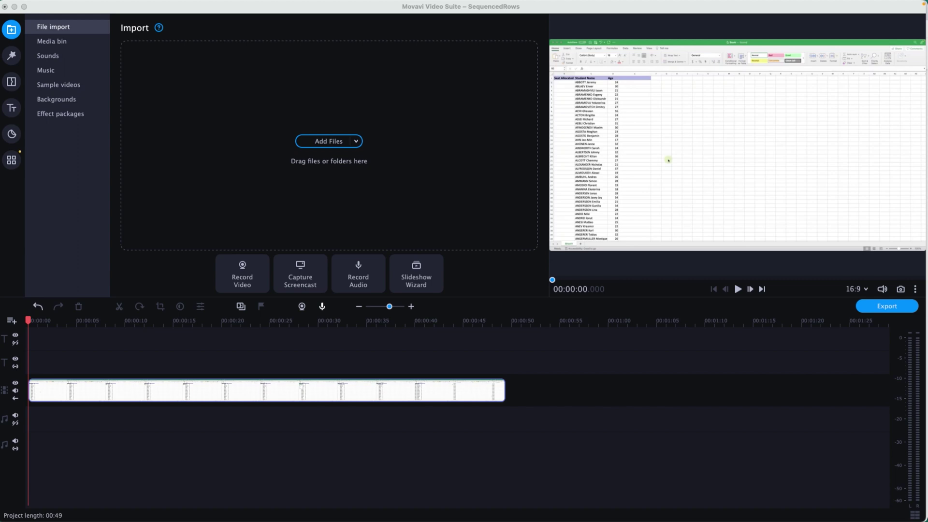
Move the QuickTime window aside, play the SequencedRows.mp4 example partway, then close it.
drag(353, 52, 429, 42)
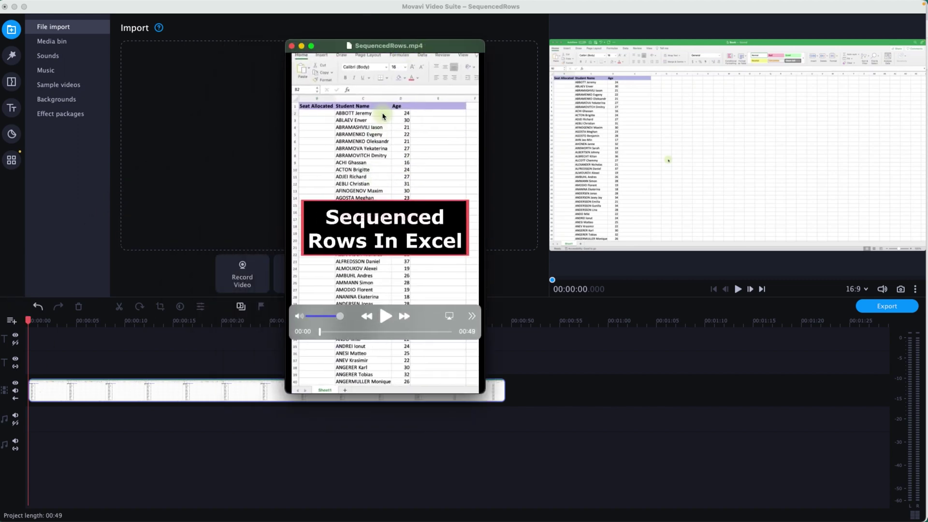
click(383, 317)
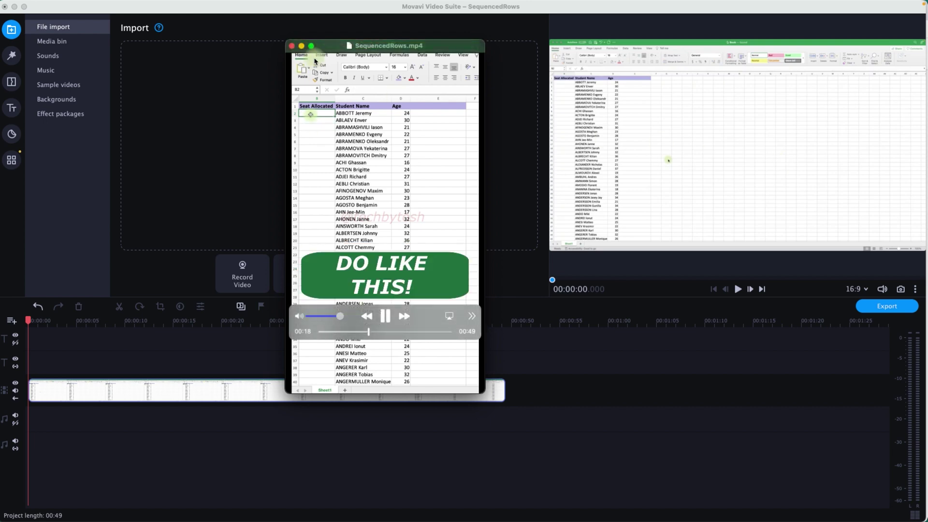
click(293, 46)
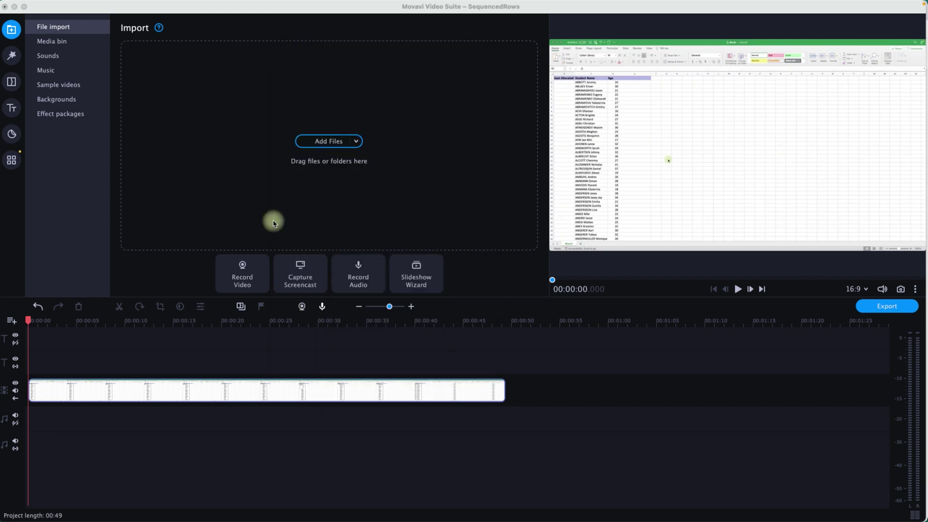
click(138, 10)
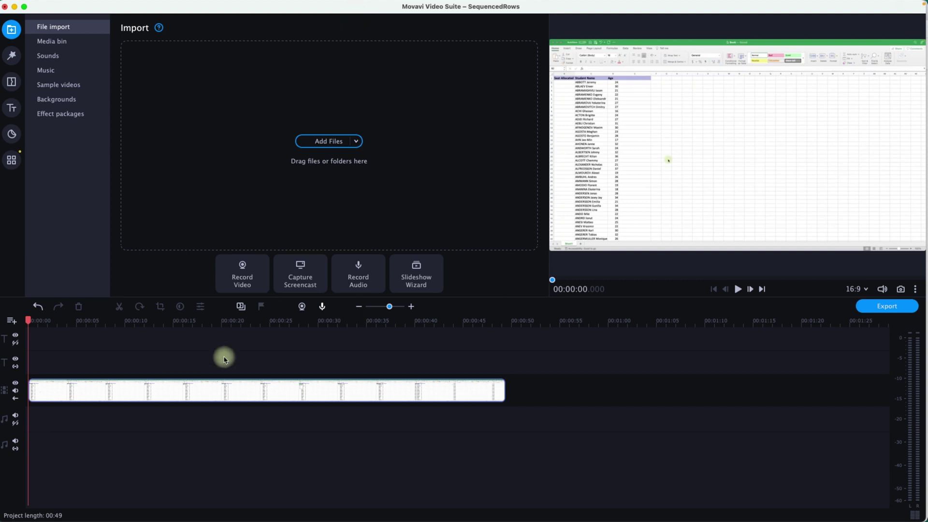
right_click(150, 387)
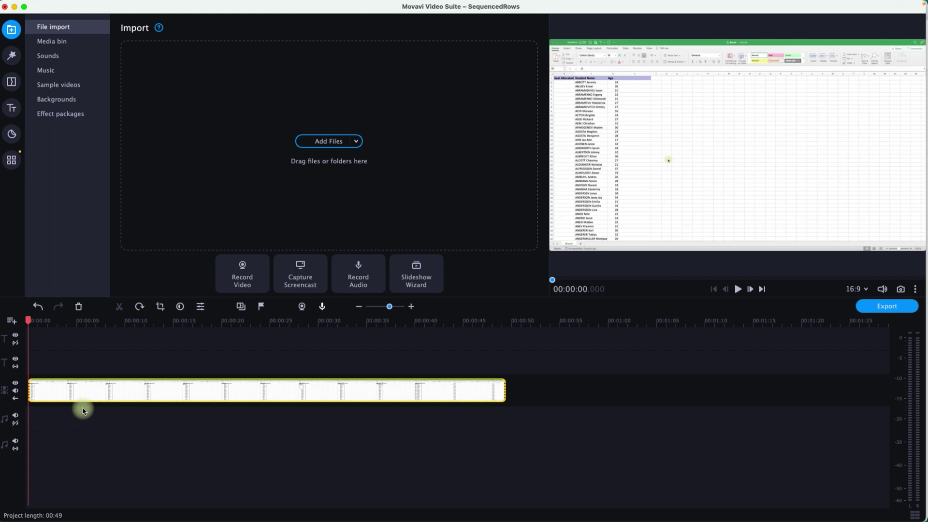
click(493, 395)
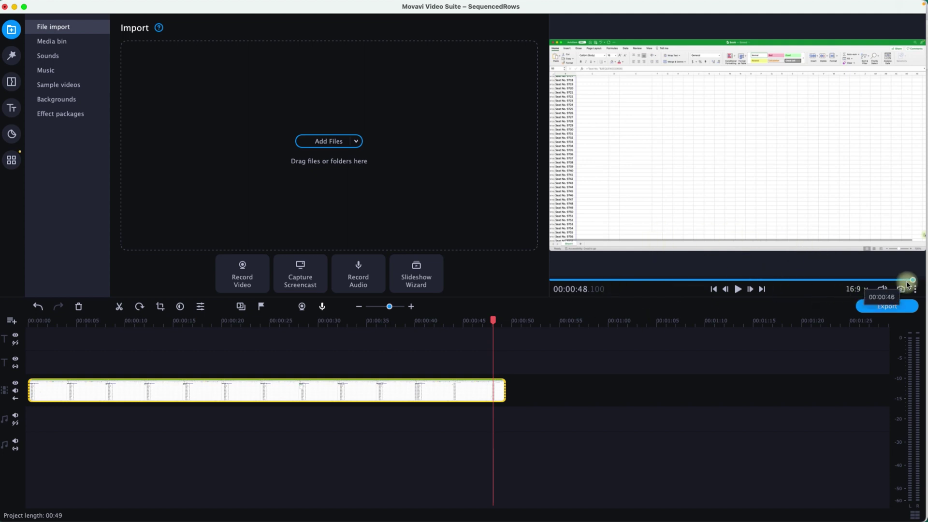
drag(911, 281, 552, 281)
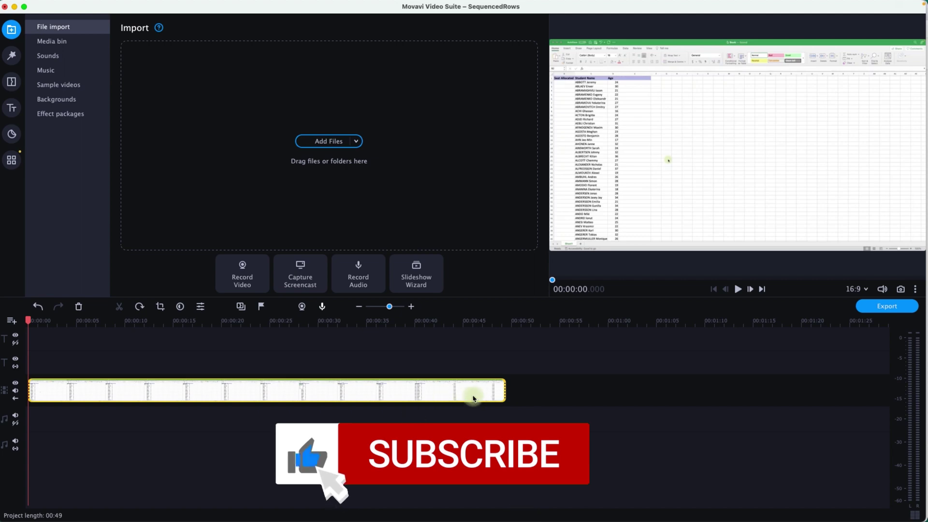
click(354, 395)
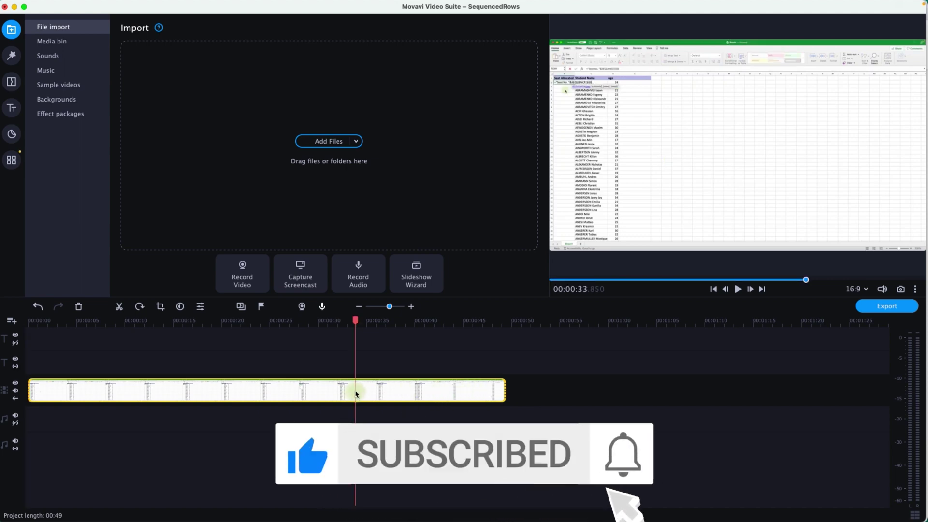
click(865, 289)
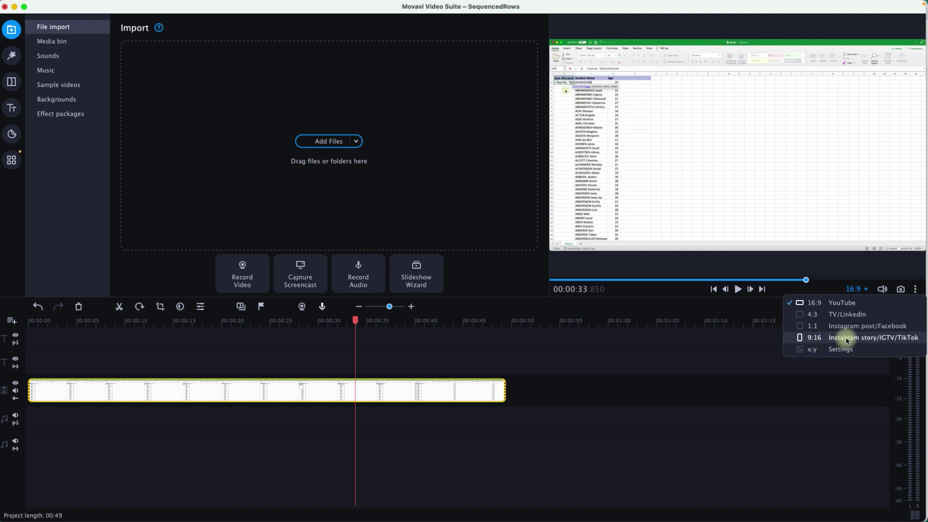
mouse_move(852, 337)
click(847, 341)
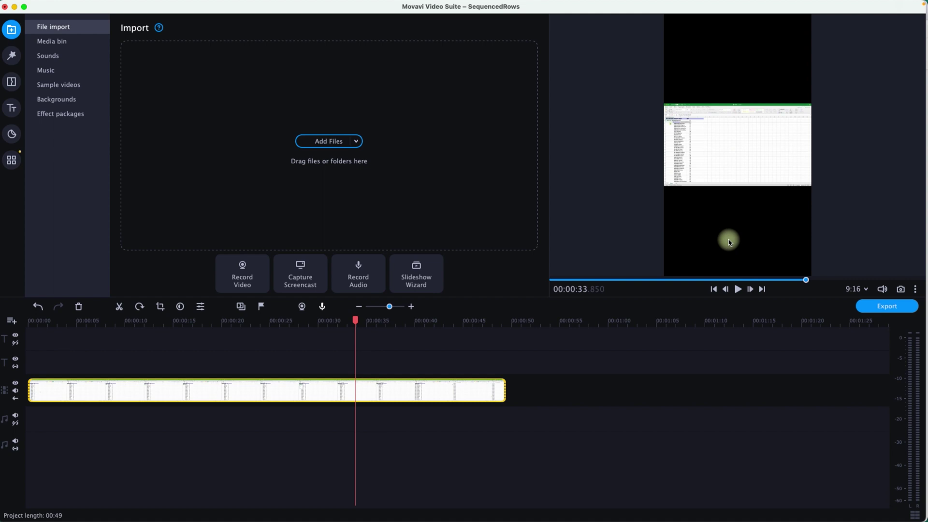
click(863, 289)
click(841, 303)
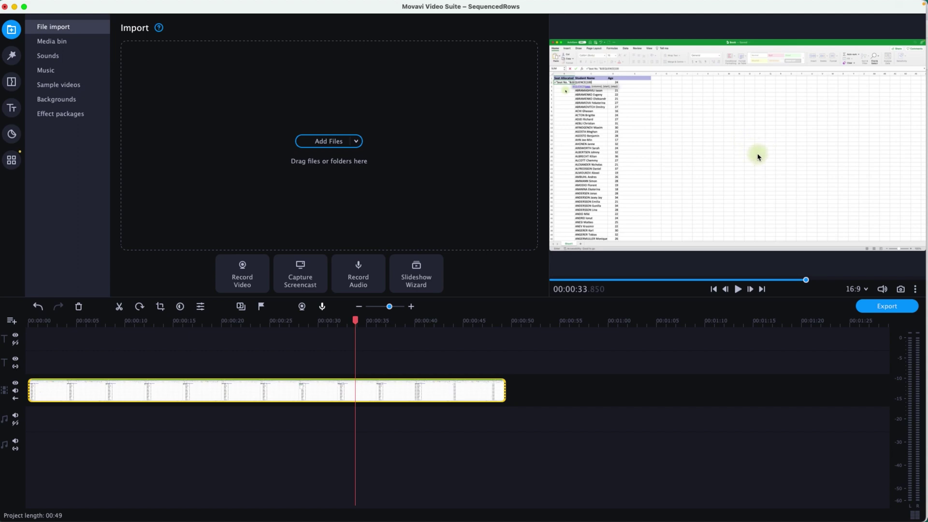
click(11, 161)
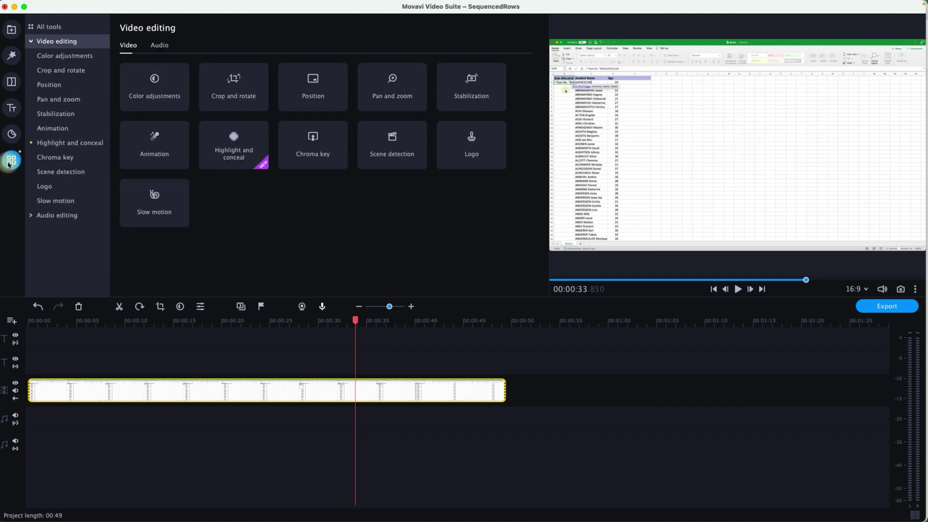
Crop the clip's right edge in to the Age column, leaving only the name and age columns.
click(54, 75)
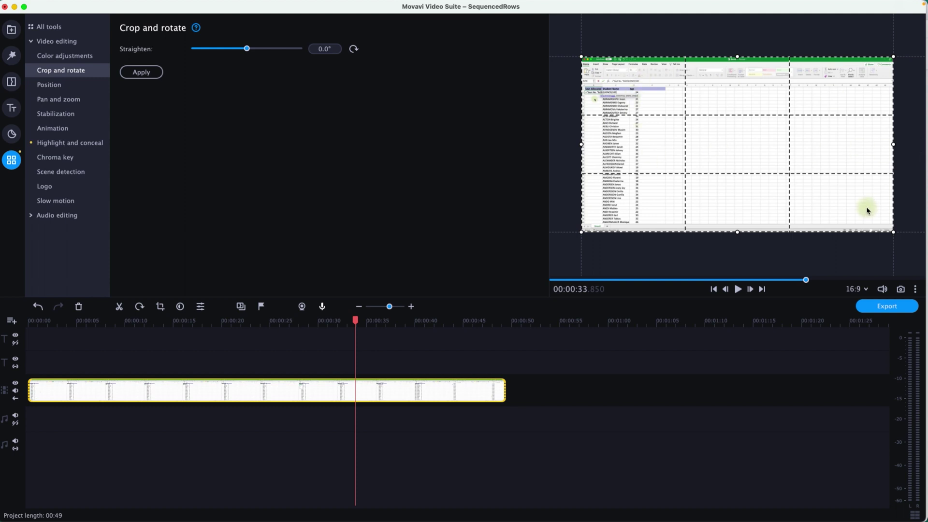
drag(893, 145, 667, 172)
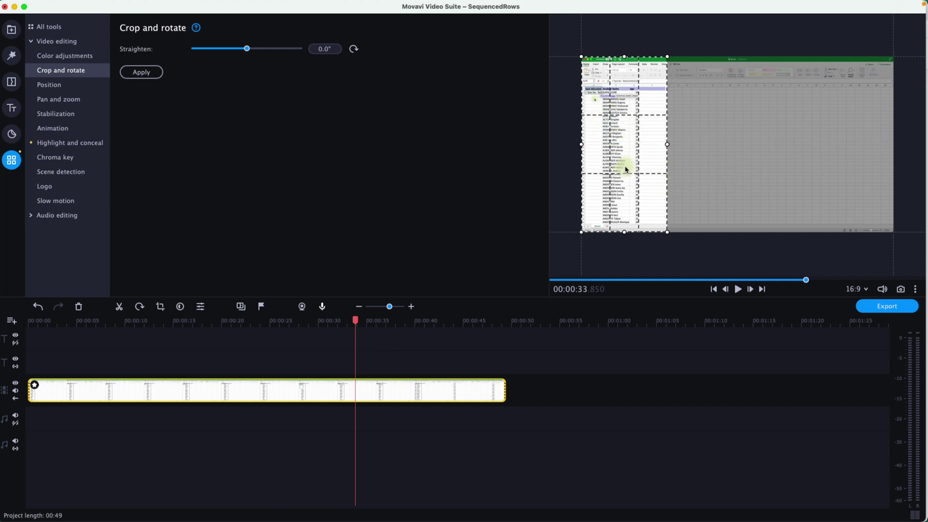
click(138, 73)
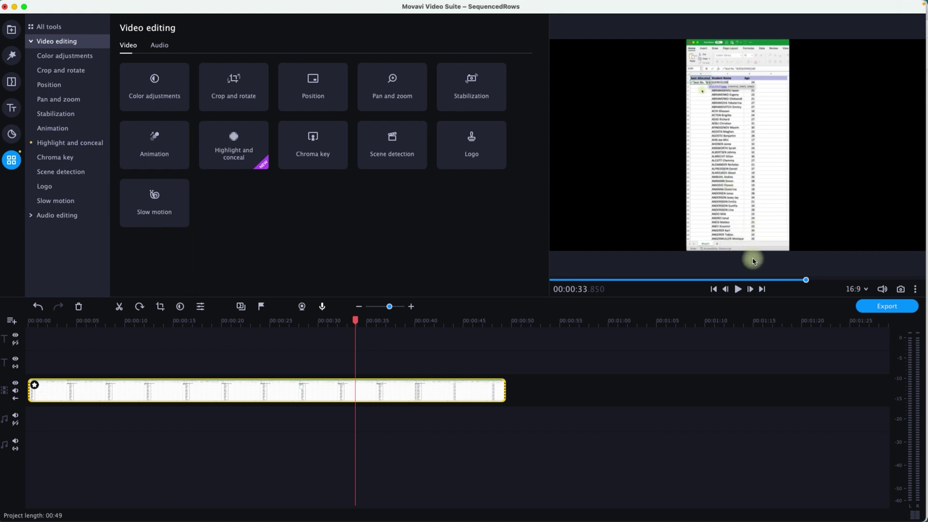
click(866, 290)
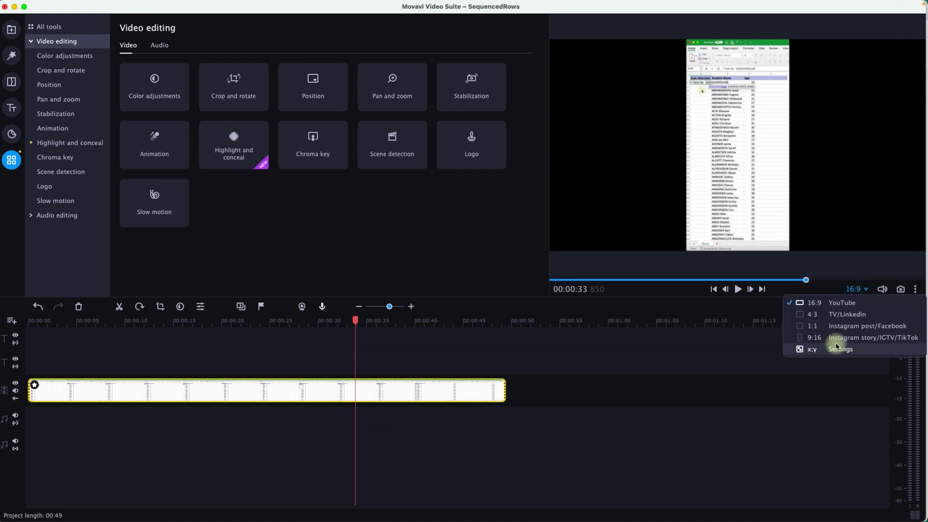
Switch the project to 9:16 portrait, then back to 16:9 landscape.
click(805, 337)
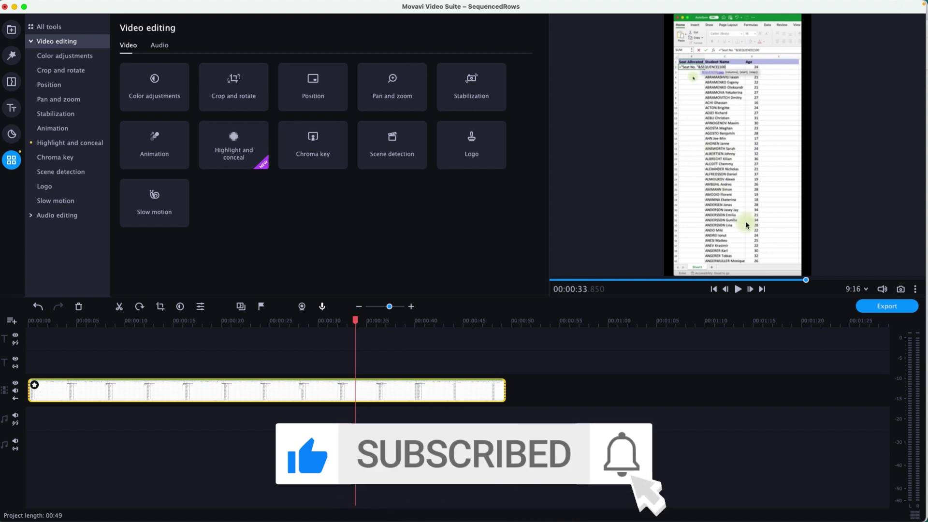
click(863, 289)
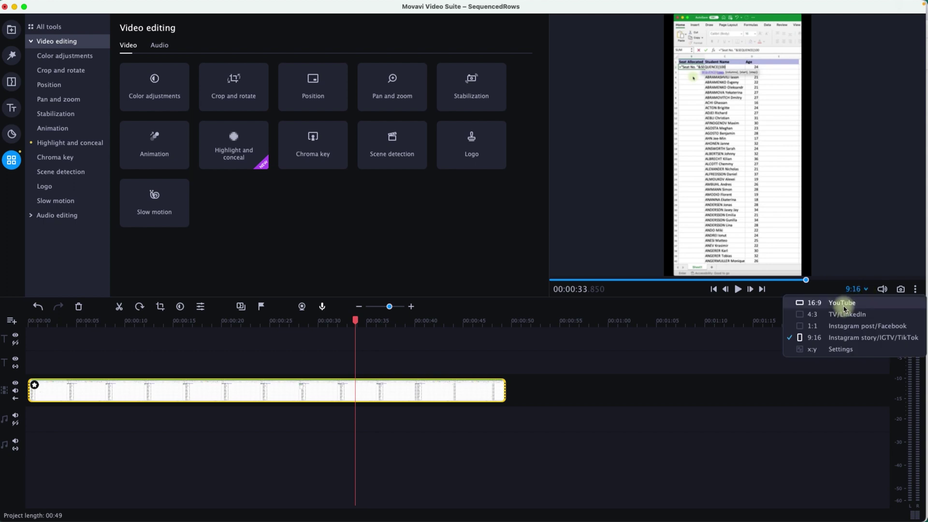
click(844, 305)
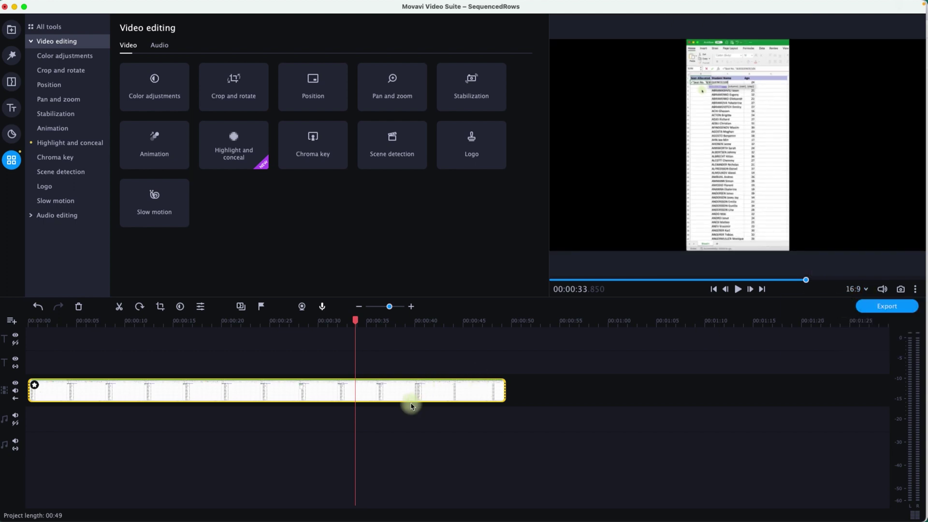
Delete the Crop effect from the clip and set the project to 9:16 portrait.
click(34, 385)
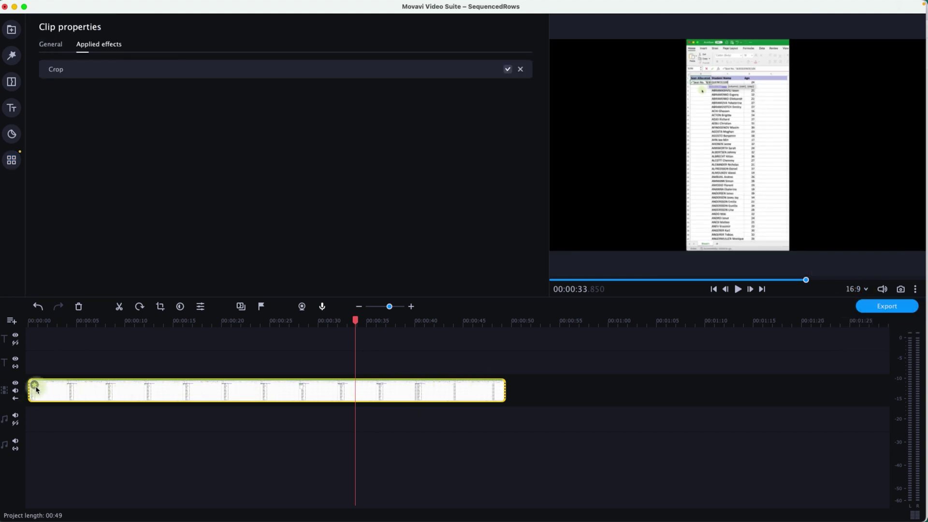
click(521, 72)
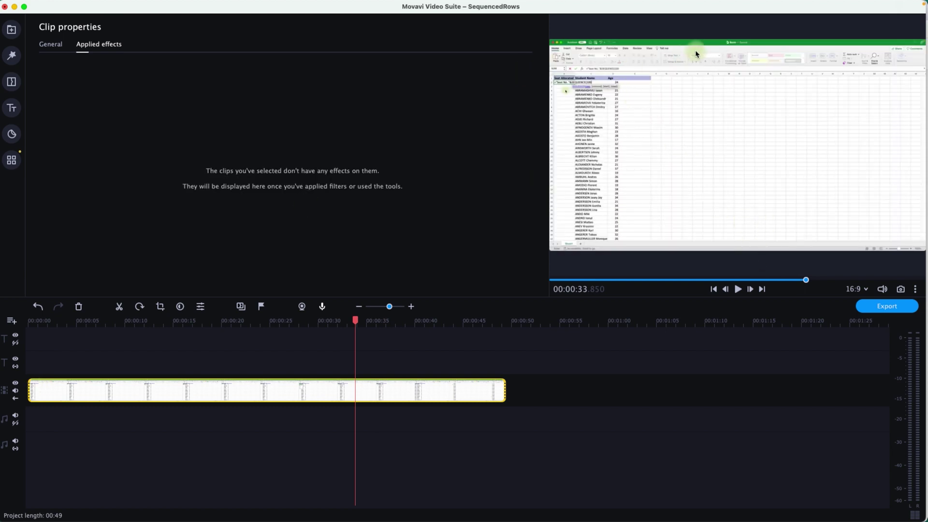
click(861, 293)
click(834, 341)
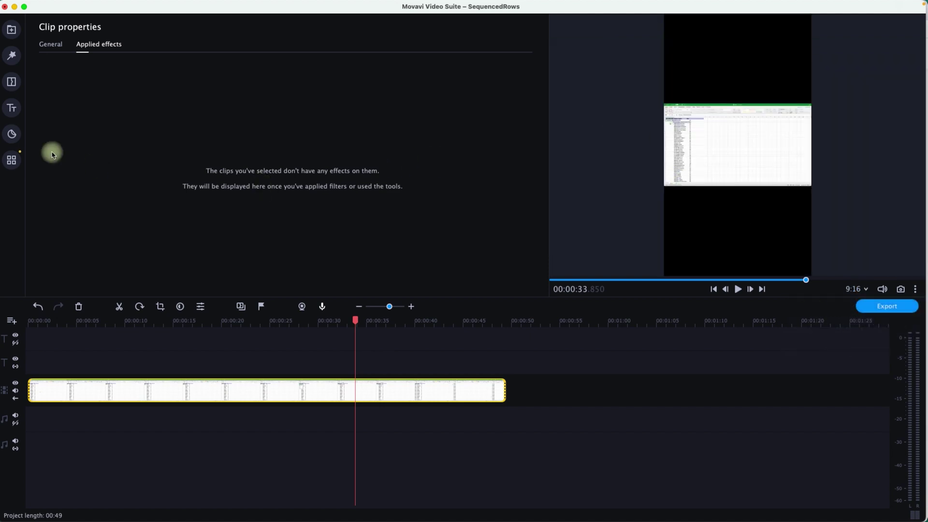
Crop the clip with the portrait frame moved over the name and age columns.
click(11, 159)
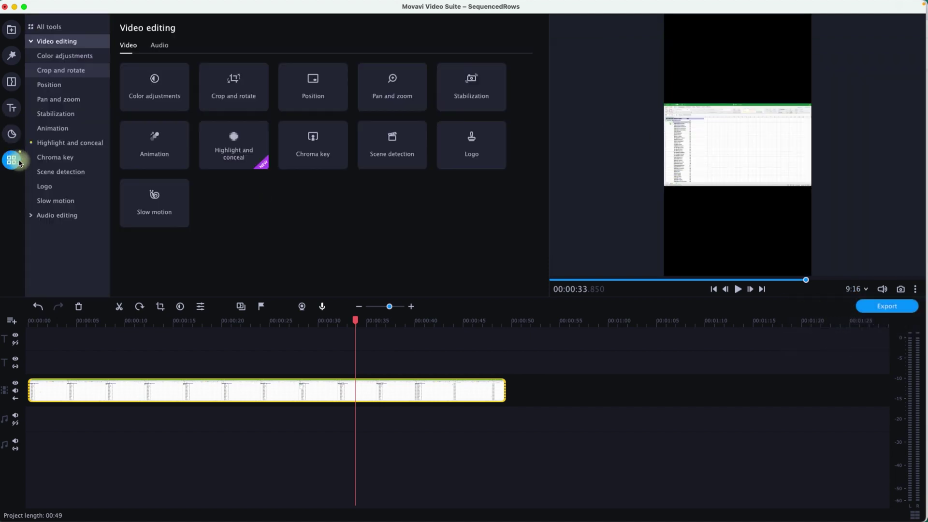
click(231, 86)
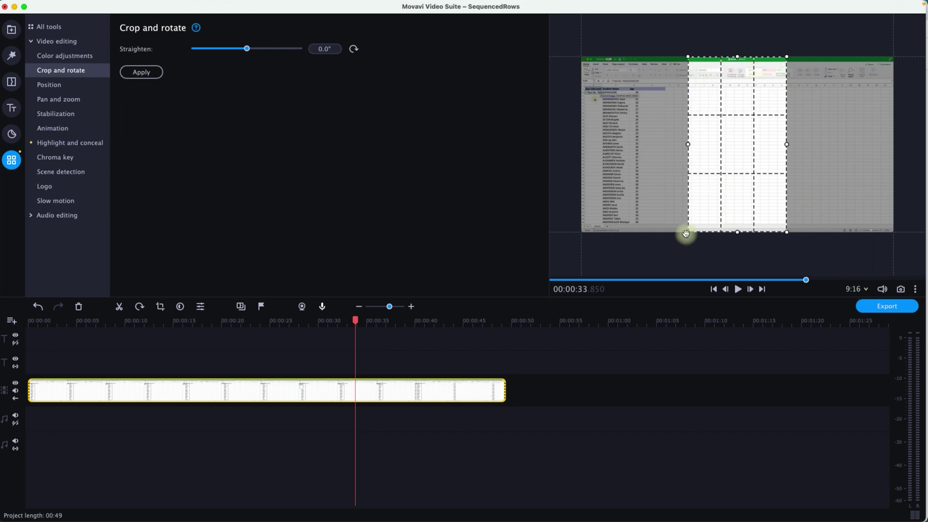
click(739, 131)
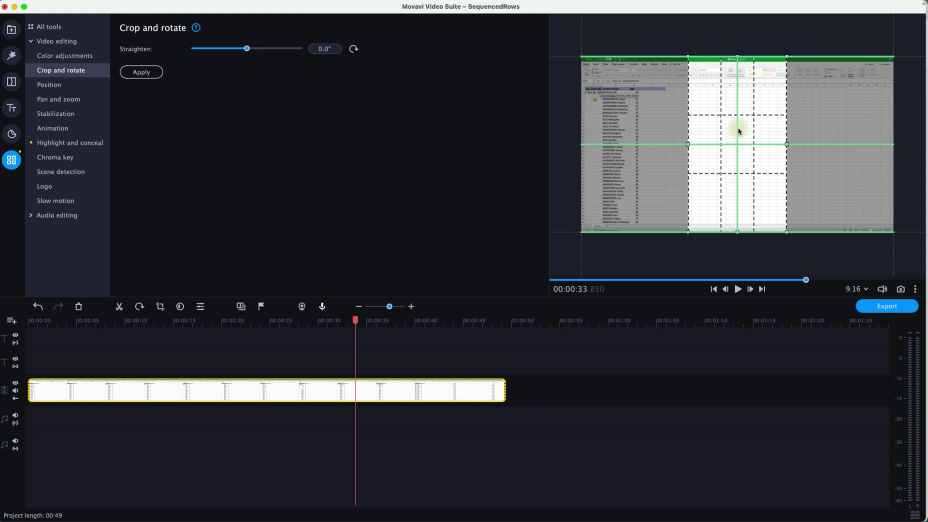
drag(738, 131, 632, 131)
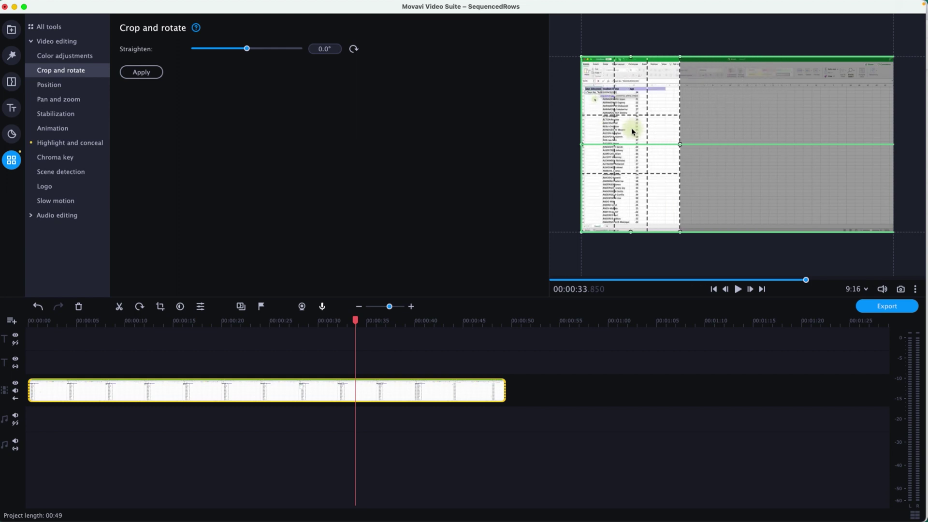
drag(633, 132, 632, 132)
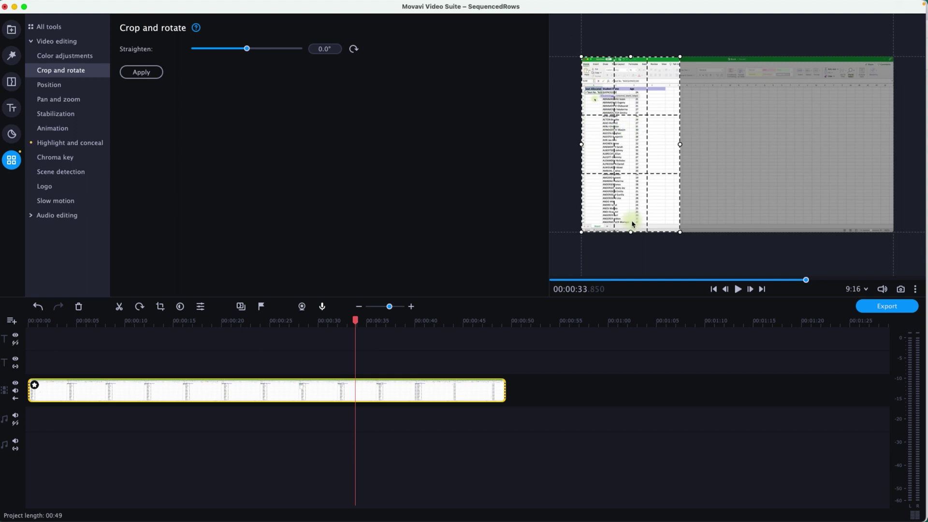
click(142, 72)
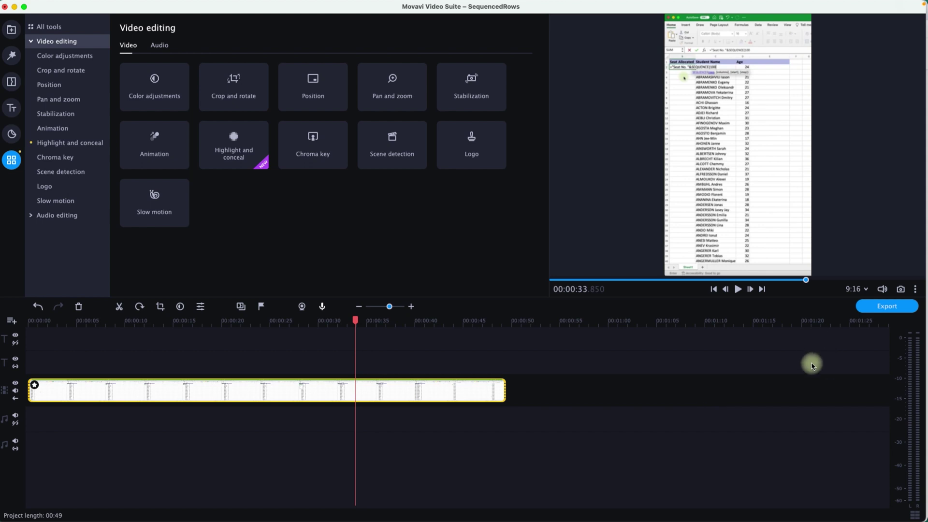
Open the Export dialog for the SequencedRows short as a 1080x1920 MP4.
click(885, 308)
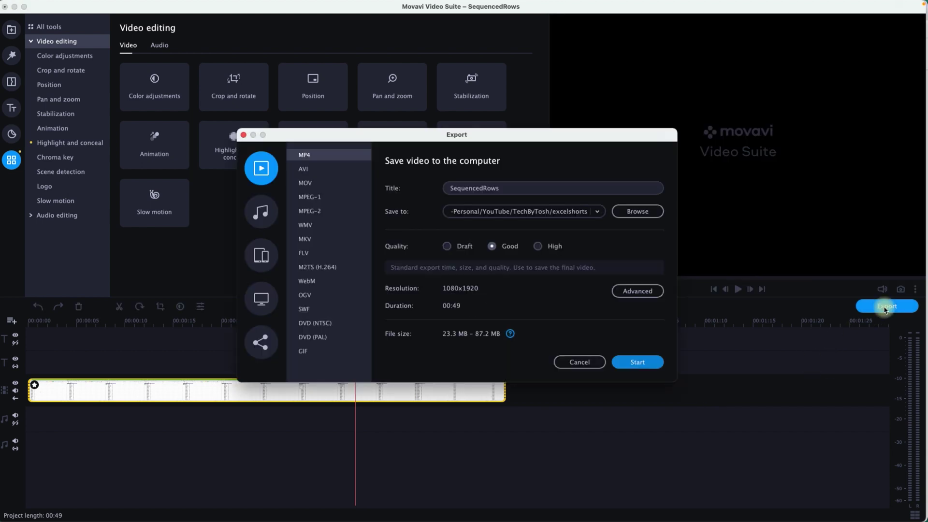